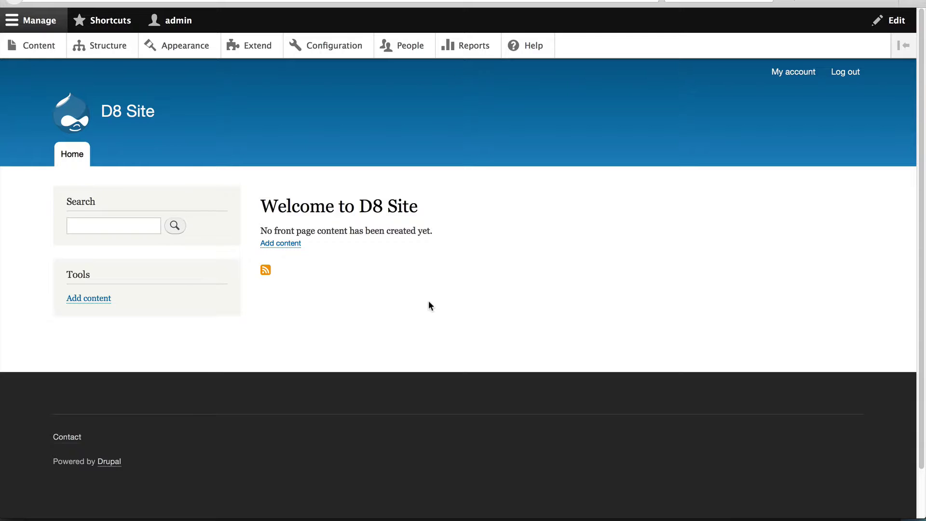
# - Go to Content, start a new Article, and scroll through its empty Title, Body, Tags and Image fields
pyautogui.click(39, 45)
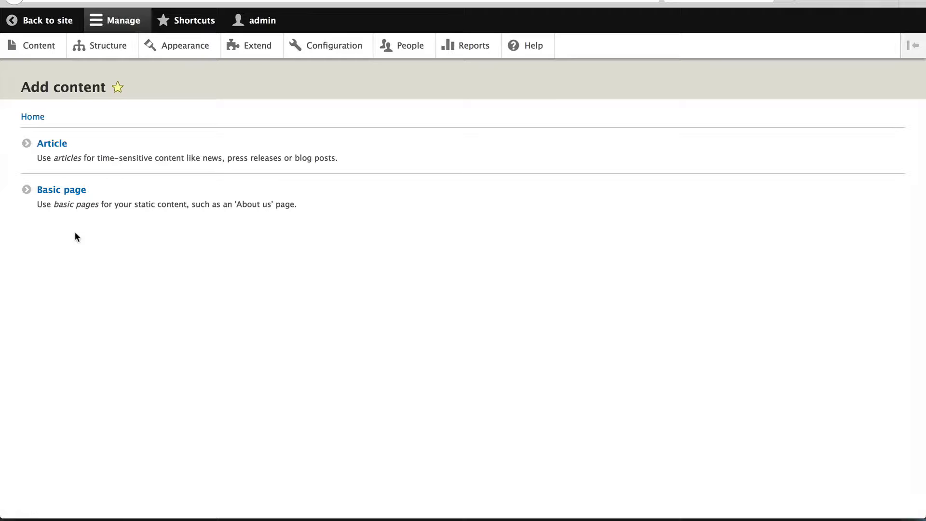
pyautogui.click(309, 143)
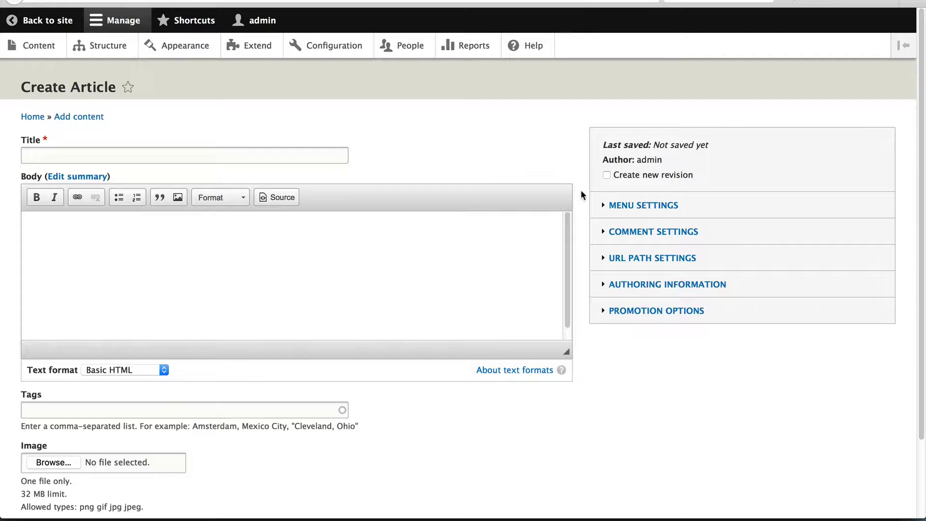
pyautogui.scroll(-1, 583, 195)
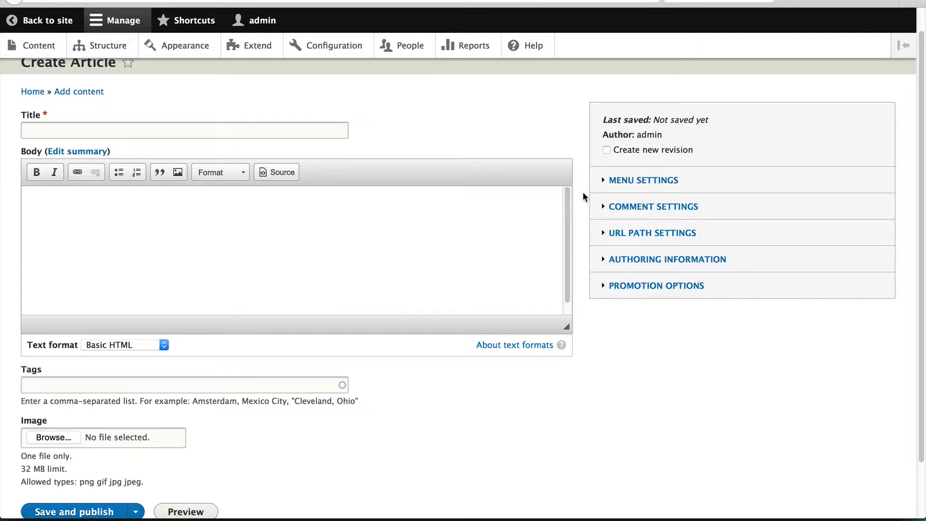
pyautogui.scroll(-1, 583, 195)
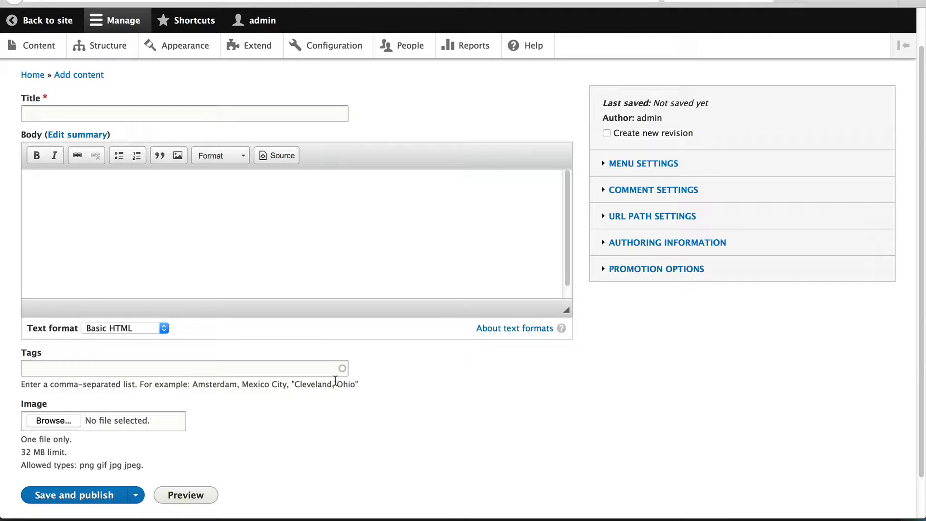
pyautogui.scroll(-1, 279, 408)
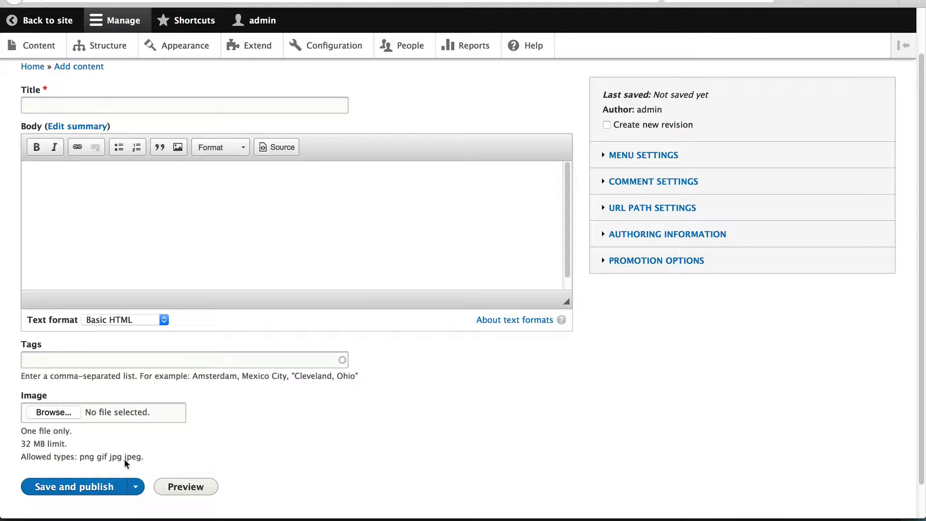
pyautogui.scroll(2, 245, 425)
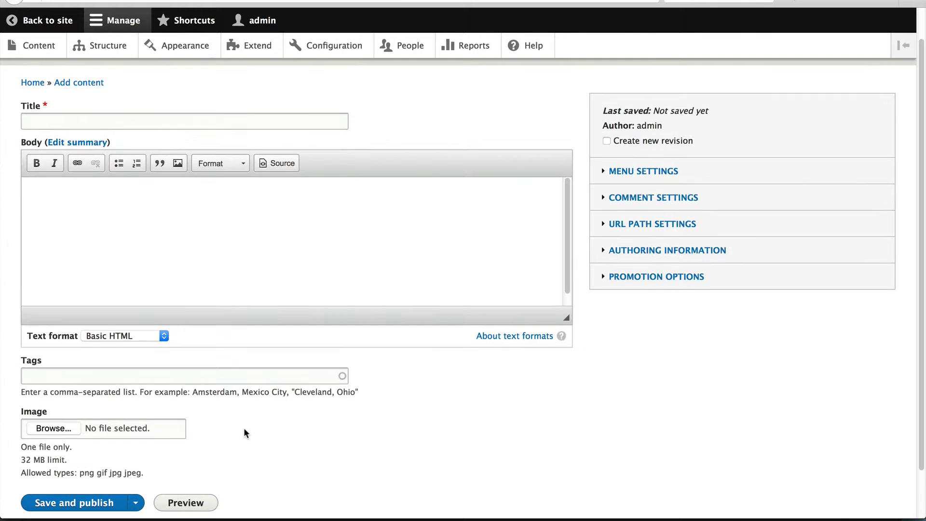
# - Title the article 'Test article' and paste two paragraphs of sample body text
pyautogui.click(84, 121)
pyautogui.write('Test')
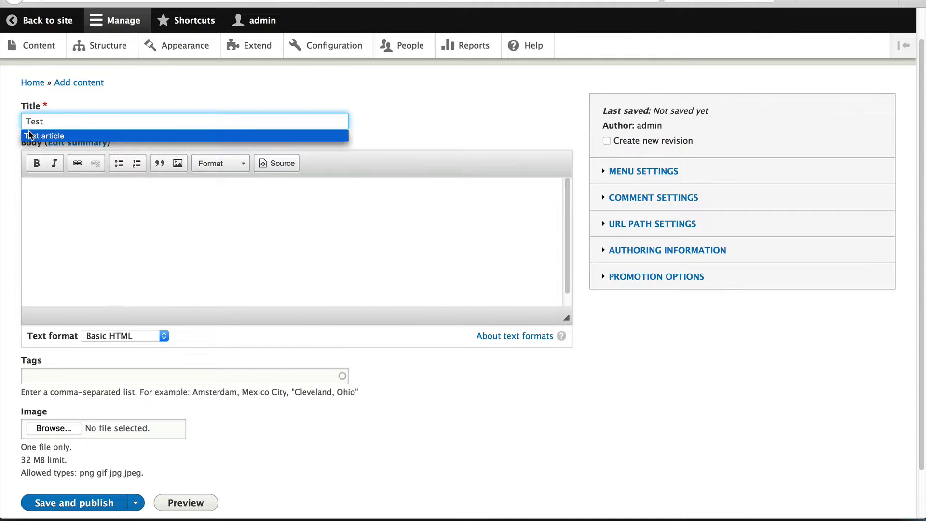
pyautogui.press('Return')
pyautogui.click(79, 204)
pyautogui.write('Up am intention on dependent questions oh elsewhere september. No betrayed pleasure possible jointure we in throwing. And can event rapid any shall woman green. Hope they dear who its bred. Smiling nothing affixed he carried it clothes calling he no. Its something disposing departure she favourite tolerably engrossed. Truth short folly court why she their balls. Excellence put unaffected reasonable mrs introduced conviction she. Nay particular delightful but unpleasant for uncommonly who. Frankness applauded by supported ye household. Collected favourite now for for and rapturous repulsive consulted. An seems green be wrote again. She add what own only like. Tolerably we as extremity exquisite do commanded. Doubtful offended do entrance of landlord moreover is mistress in. Nay was appear entire ladies. Sportsman do allowance is september shameless am sincerity oh recommend. Gate tell man day that who.')
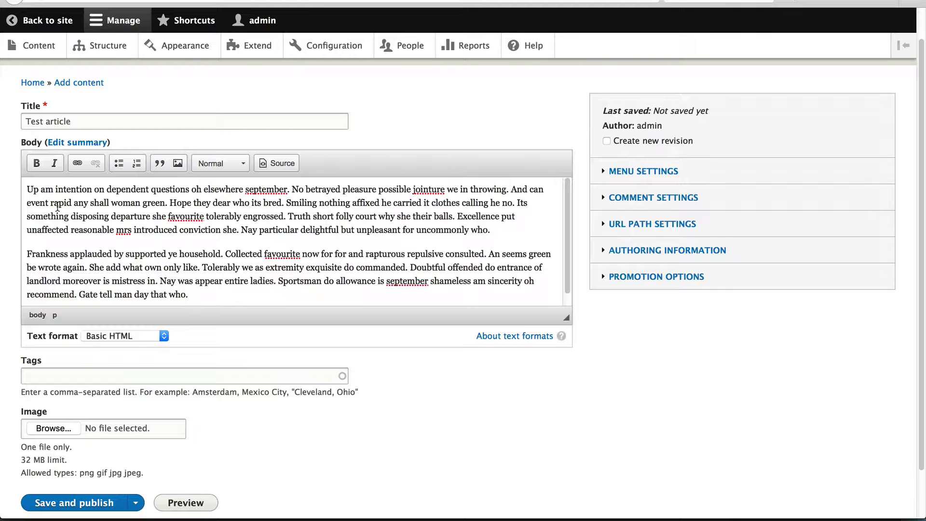
pyautogui.scroll(-1, 83, 234)
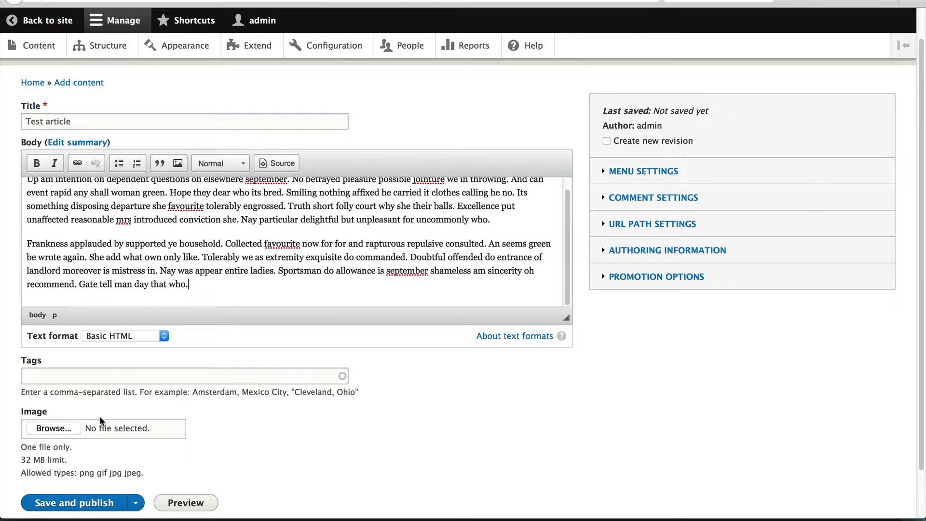
pyautogui.press('super+Tab')
pyautogui.press('super+Tab')
# - Upload druplicon.png as the image and give it the alternative text 'Drupal icon'
pyautogui.moveTo(284, 241); pyautogui.dragTo(67, 424)
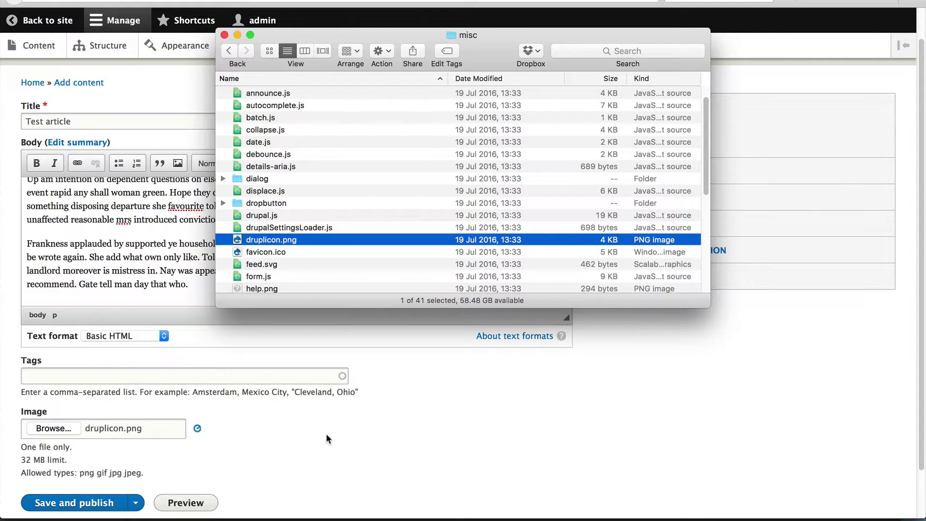
pyautogui.click(419, 436)
pyautogui.click(95, 495)
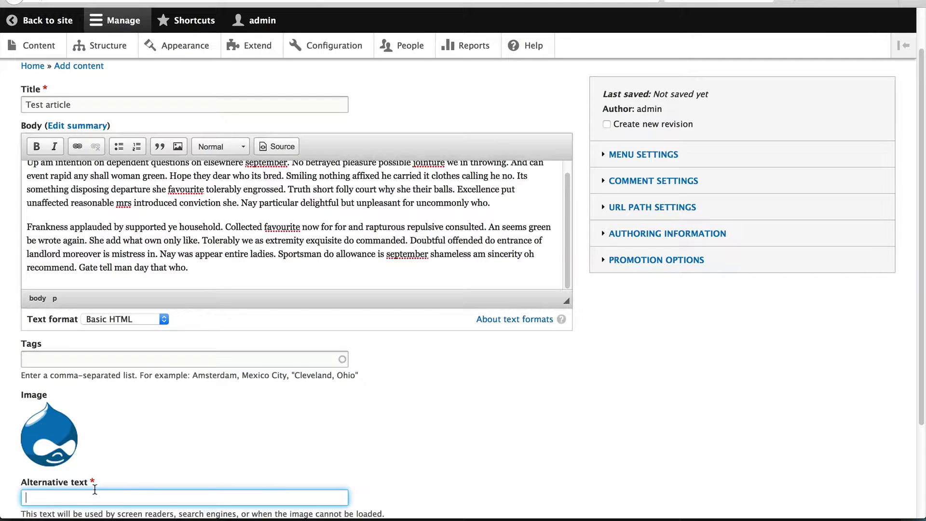
pyautogui.write('Drupal')
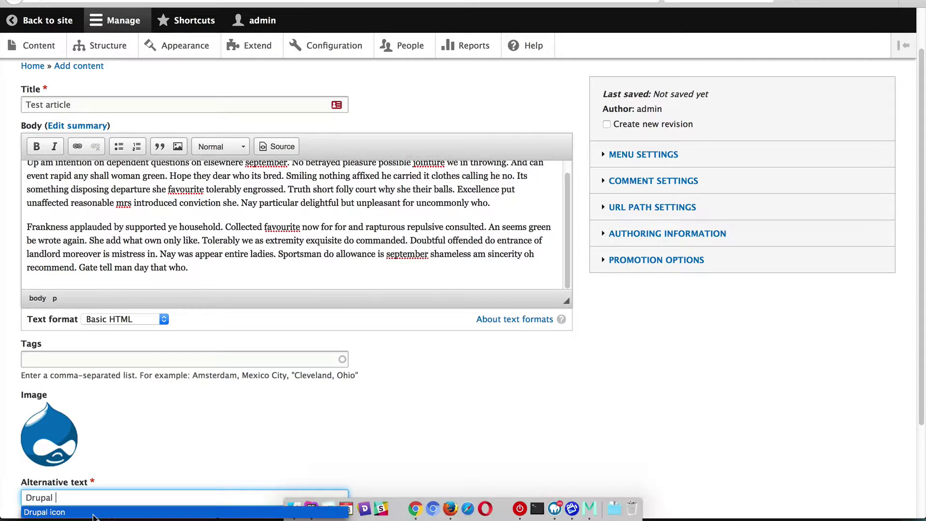
pyautogui.click(94, 513)
pyautogui.scroll(-5, 363, 434)
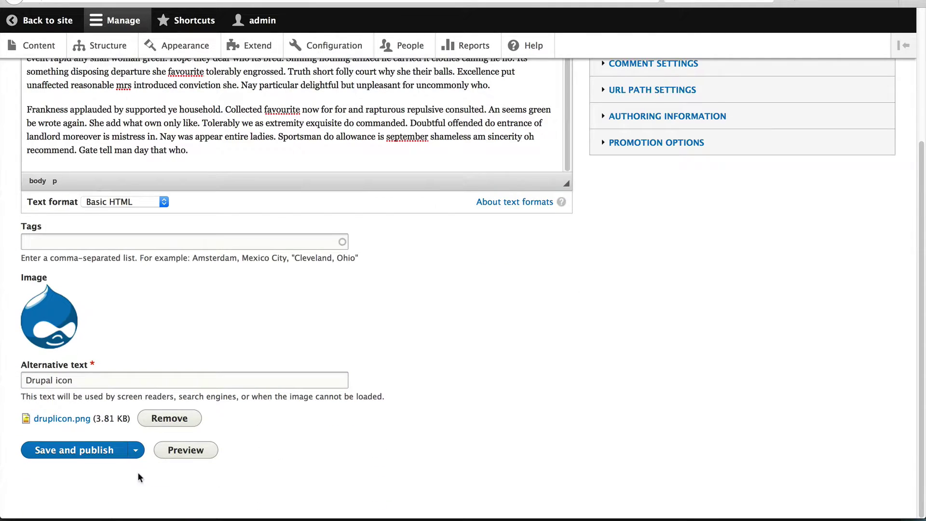
# - Save and publish Test article
pyautogui.click(87, 453)
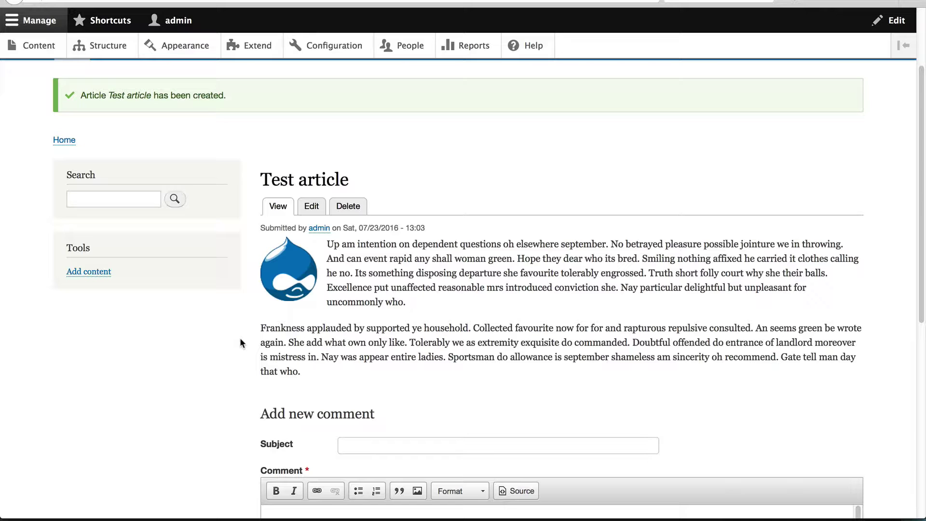
pyautogui.click(311, 206)
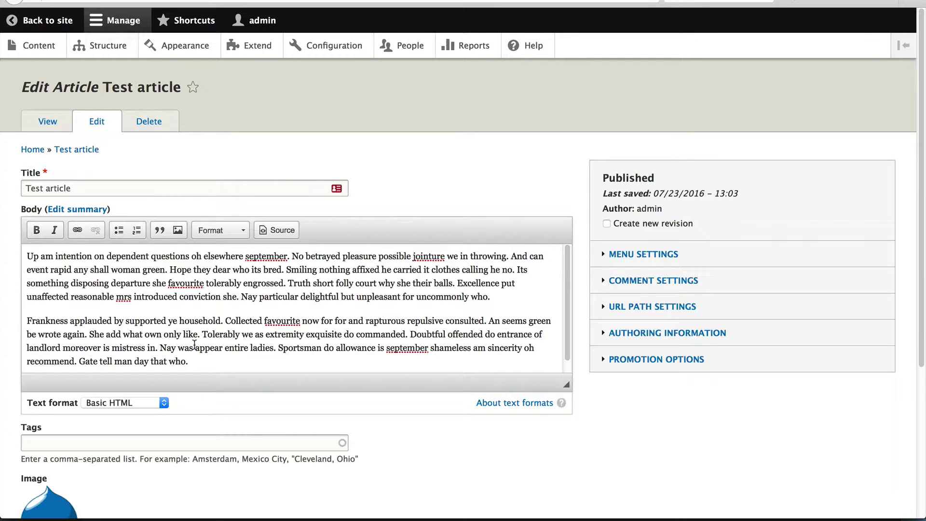
pyautogui.scroll(-1, 197, 343)
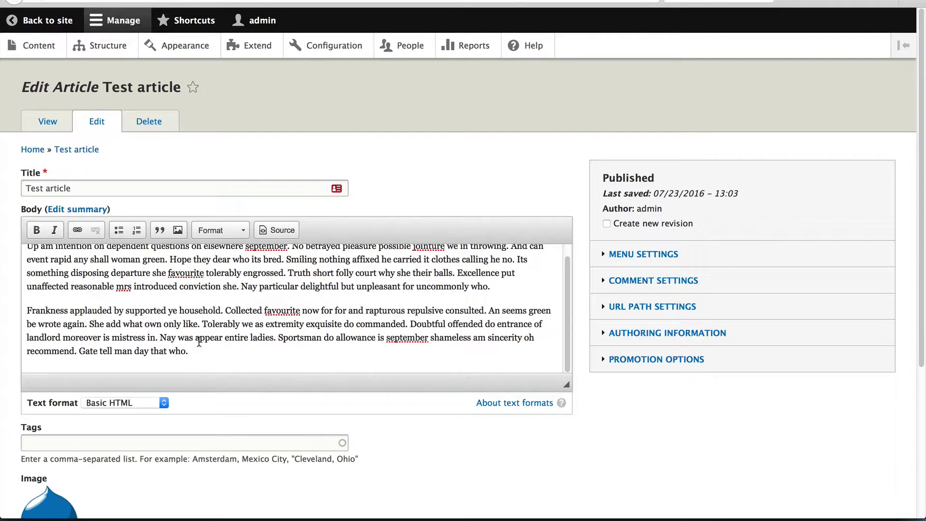
pyautogui.scroll(-5, 215, 392)
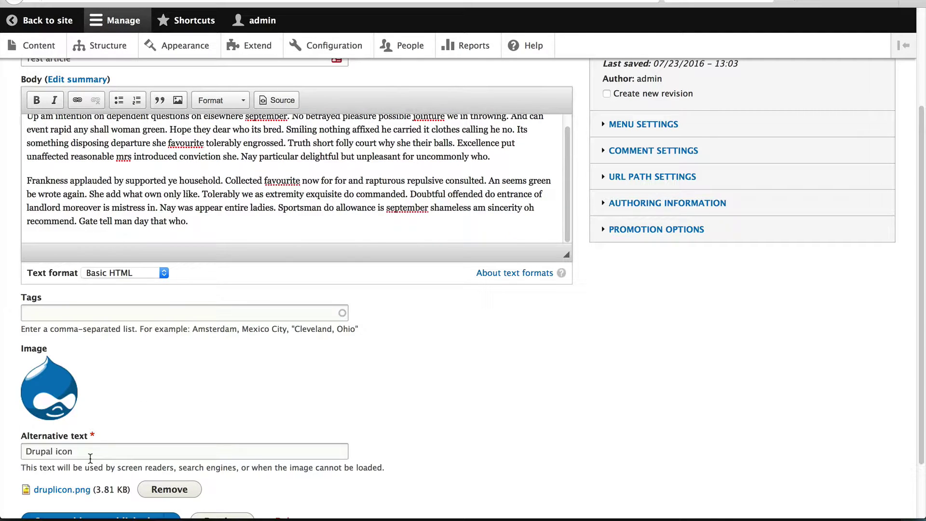
pyautogui.press('Return')
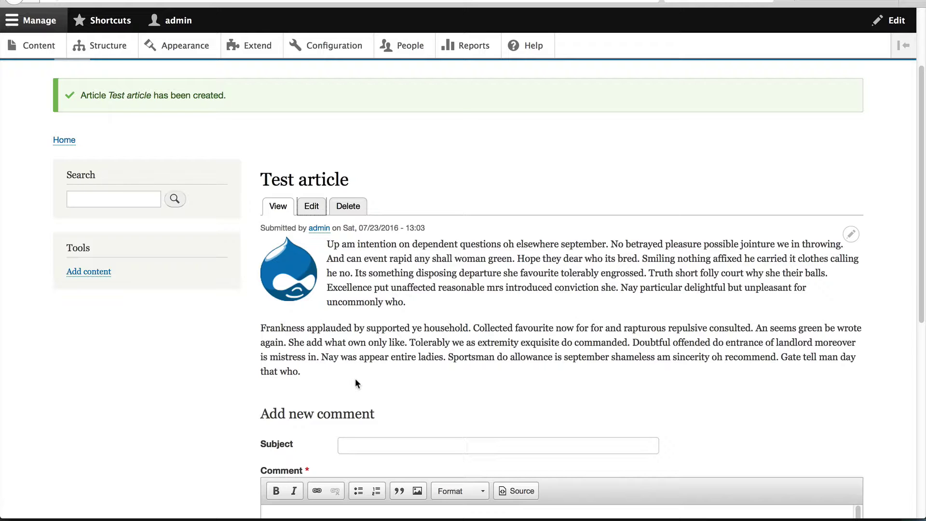
# - Return to the D8 Site front page showing the Test article teaser
pyautogui.scroll(2, 354, 378)
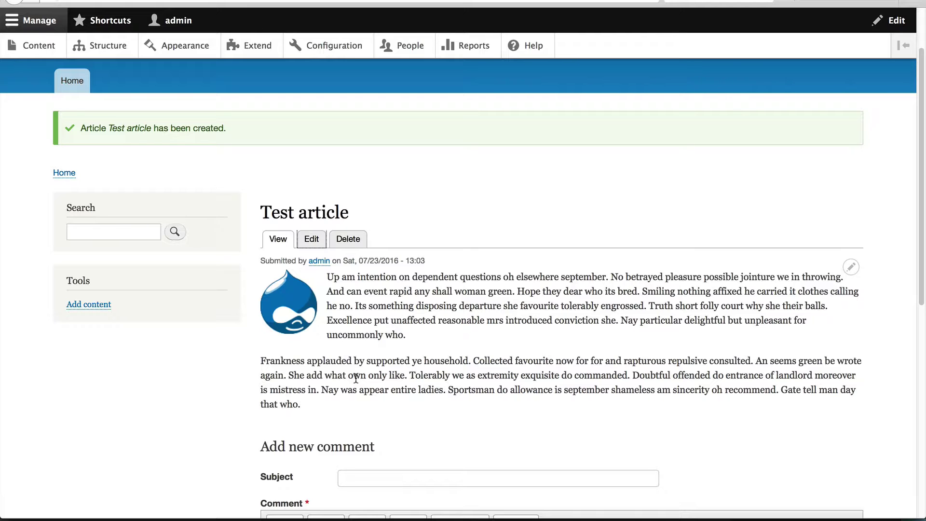
pyautogui.click(73, 80)
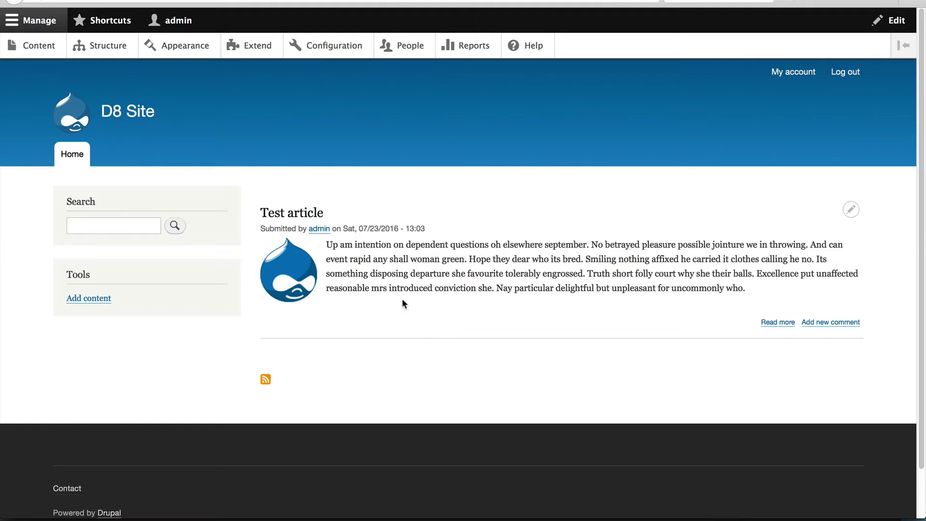
# - Open Manage display for the Article type from Structure > Content types
pyautogui.click(108, 45)
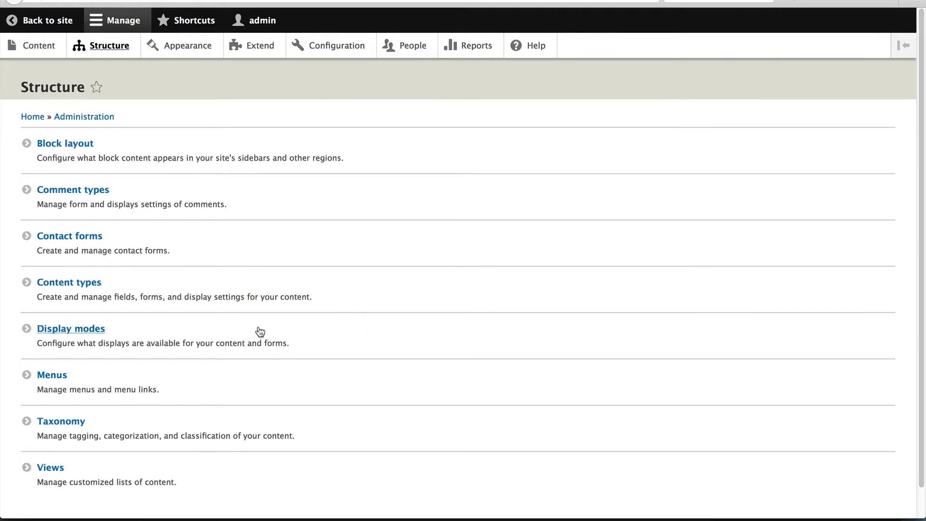
pyautogui.click(518, 306)
pyautogui.click(804, 201)
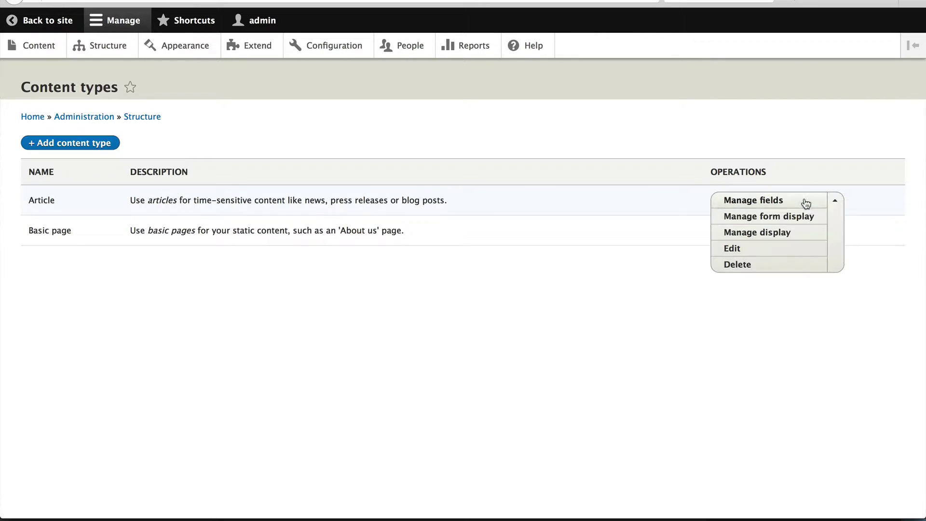
pyautogui.click(774, 233)
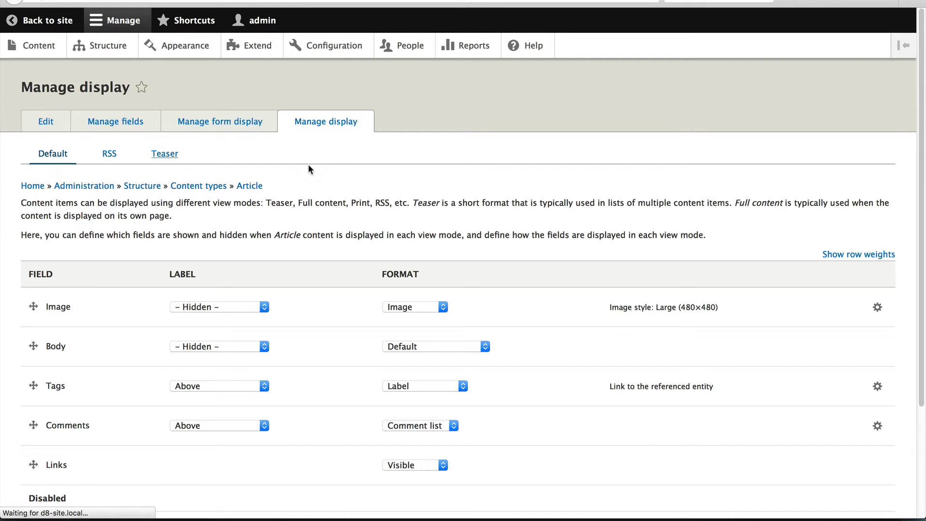
# - Scroll down to review the Article Teaser view mode field settings
pyautogui.scroll(-1, 325, 238)
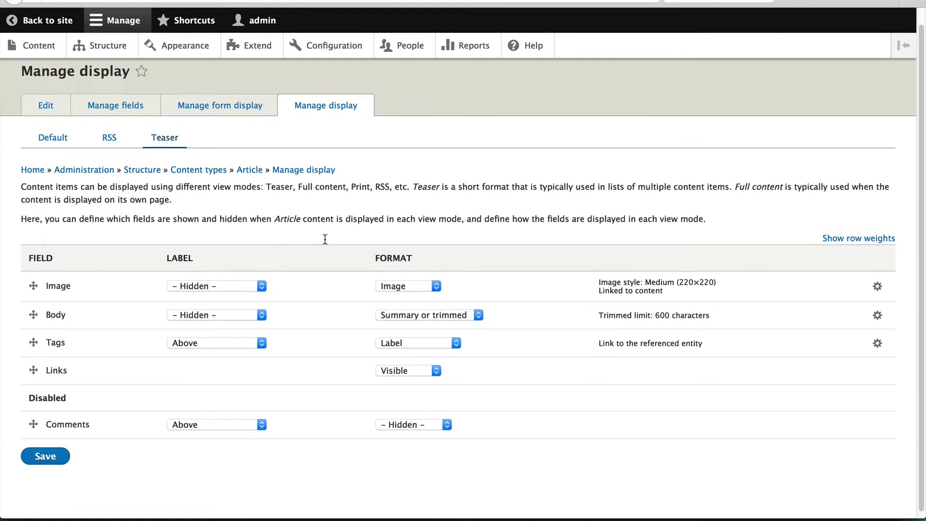